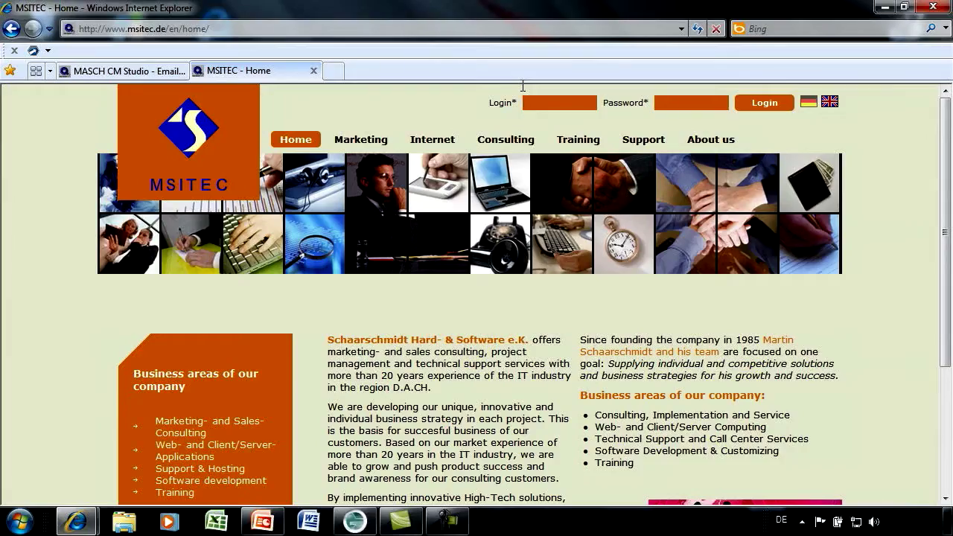
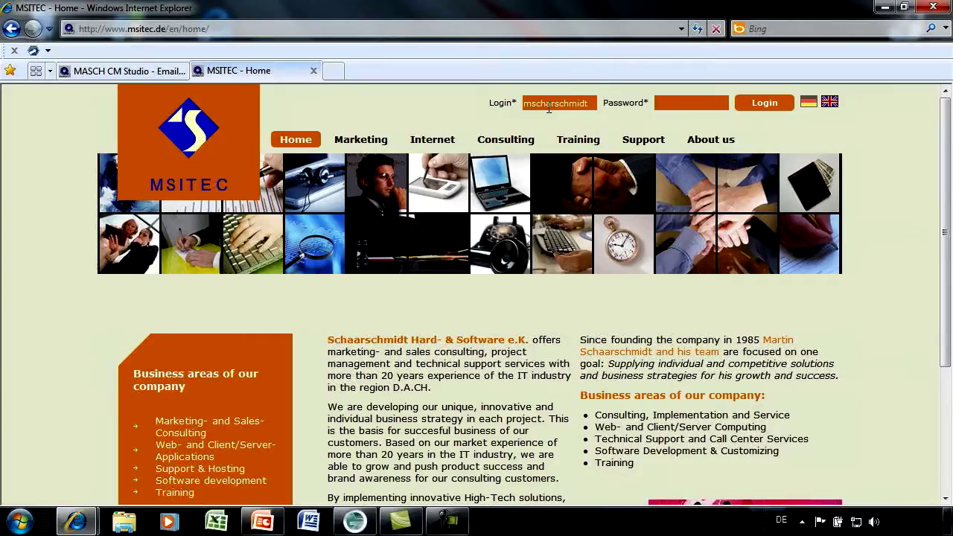
- Log in to the MSITEC site with the account username and the autofilled password
left_click(674, 105)
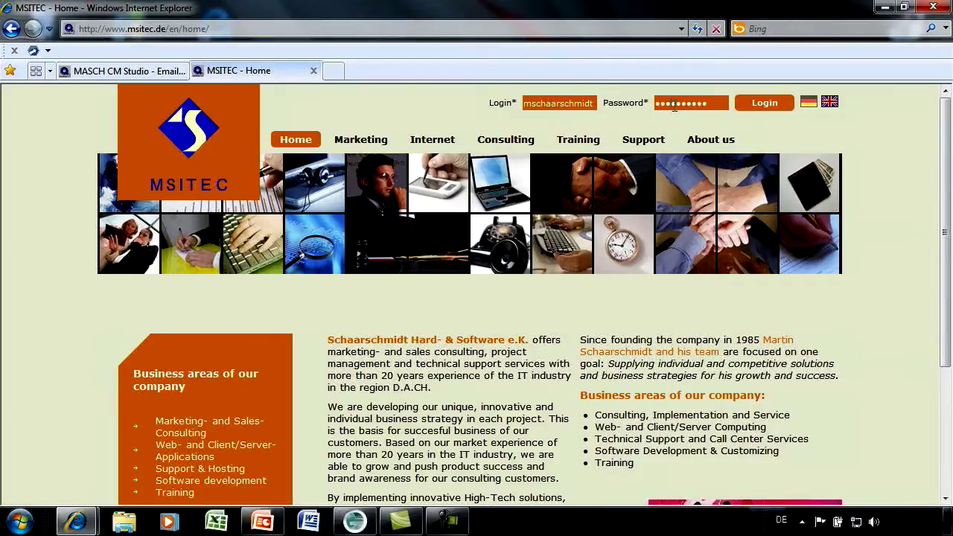
left_click(775, 104)
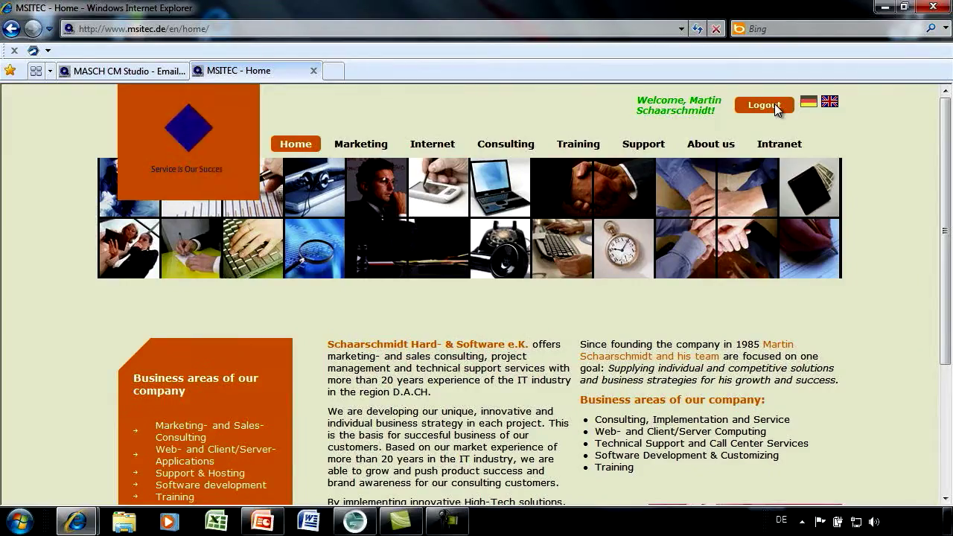
- Go to Intranet > E-ARCHIVE and scroll down to the email search form
mouse_move(782, 145)
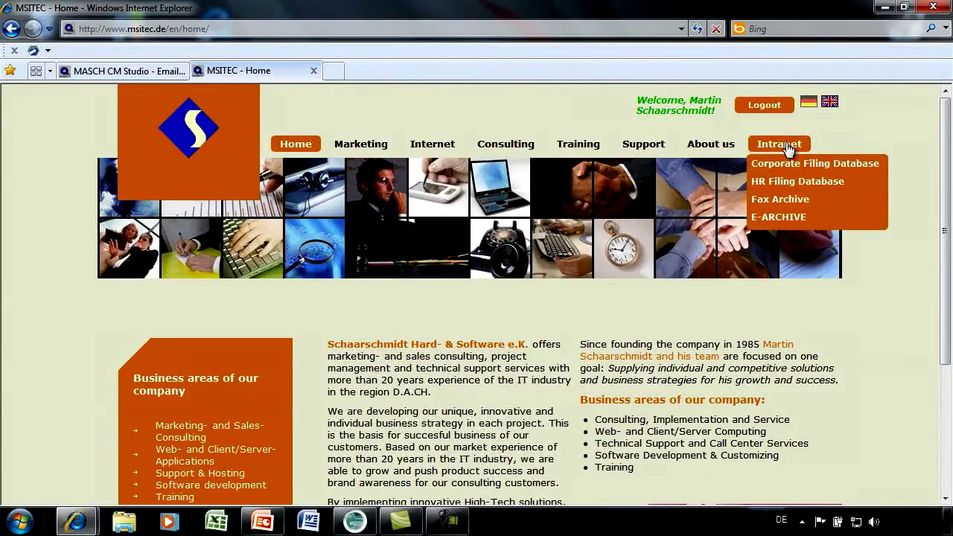
left_click(779, 218)
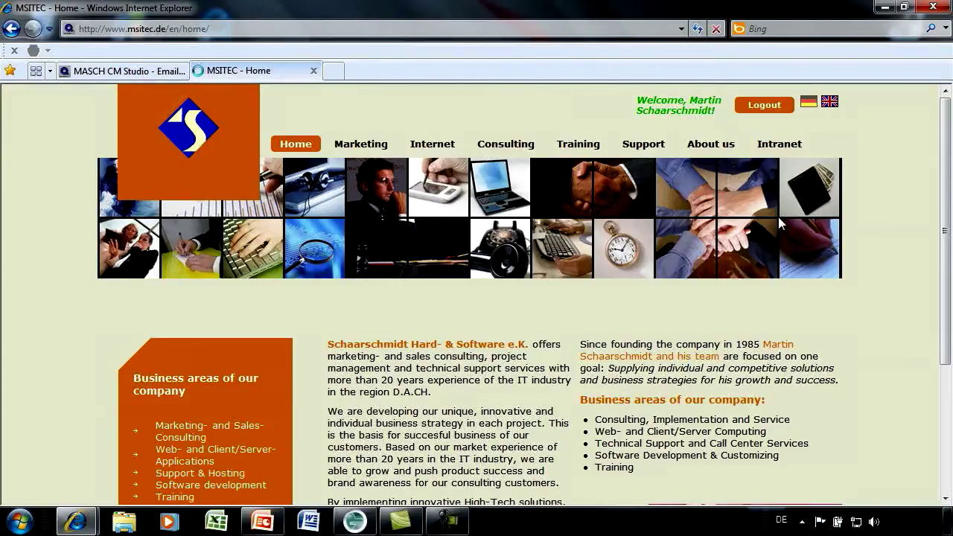
scroll(816, 262, "down", 2)
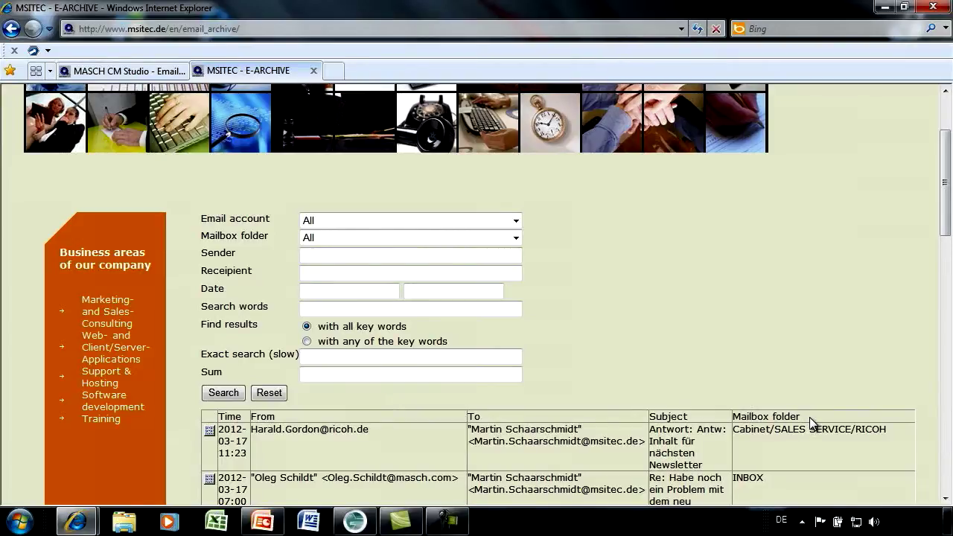
scroll(769, 404, "down", 8)
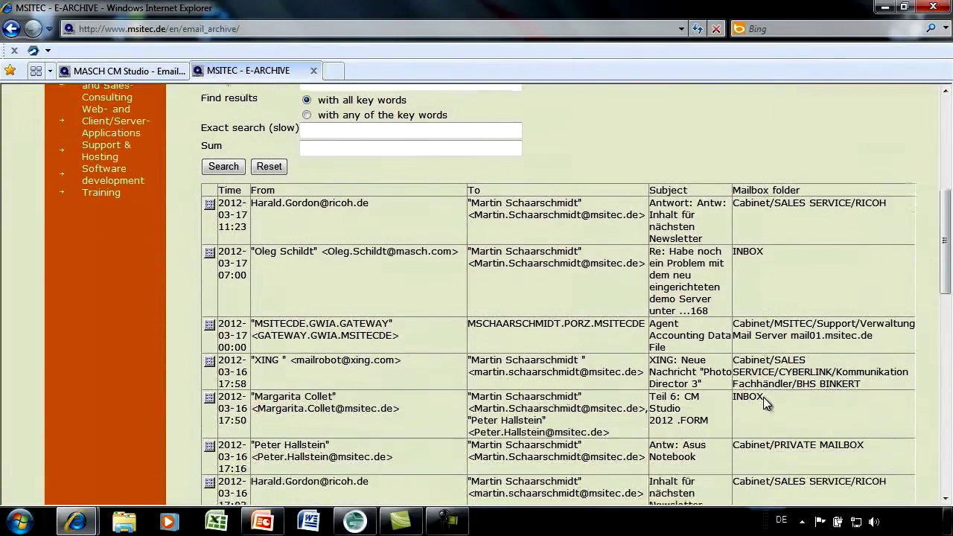
scroll(767, 402, "down", 7)
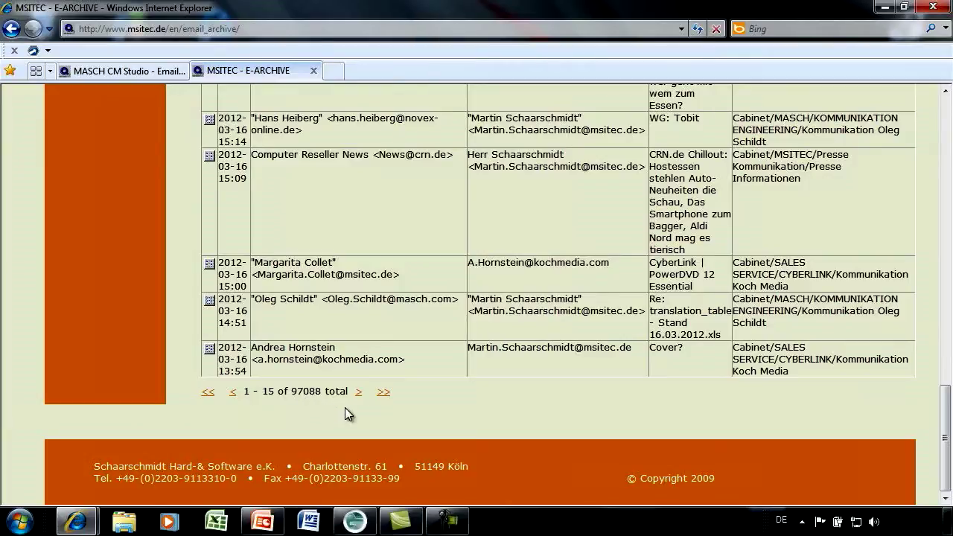
scroll(417, 397, "up", 15)
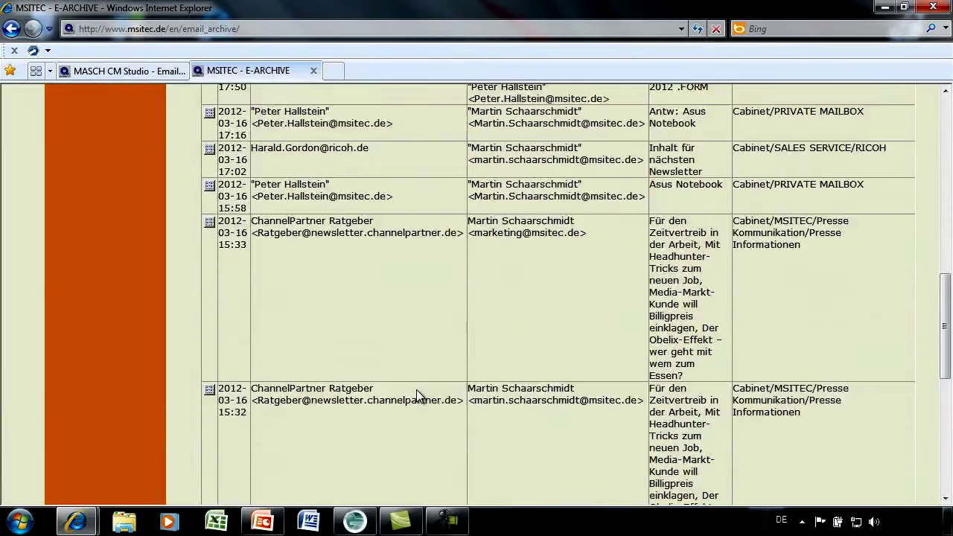
scroll(417, 389, "up", 3)
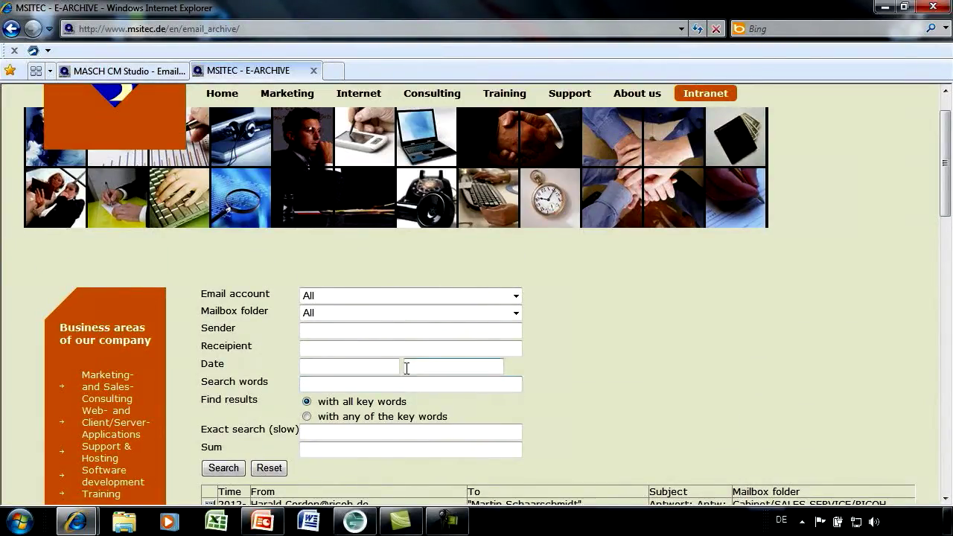
- Enter the contact's surname in the Sender field and submit the search
left_click(312, 331)
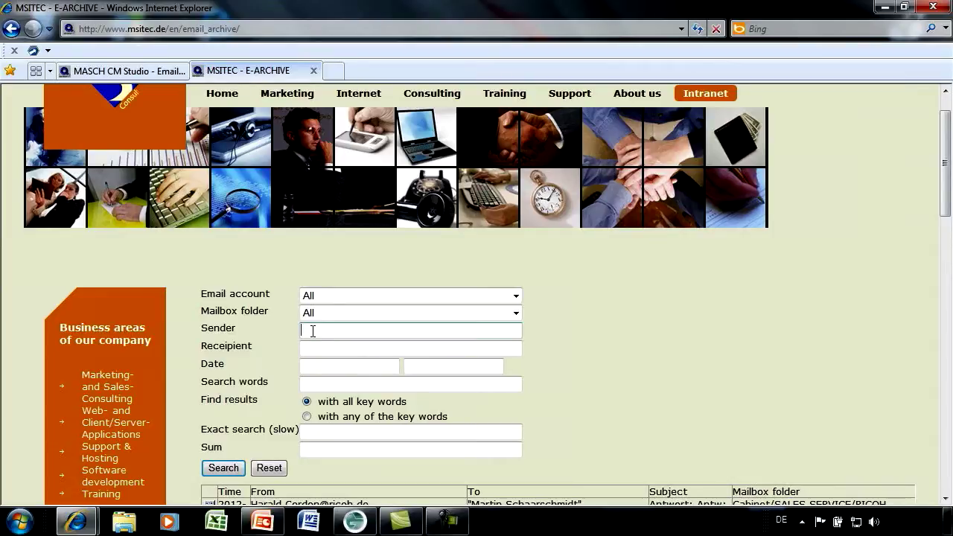
type("stuhlmann")
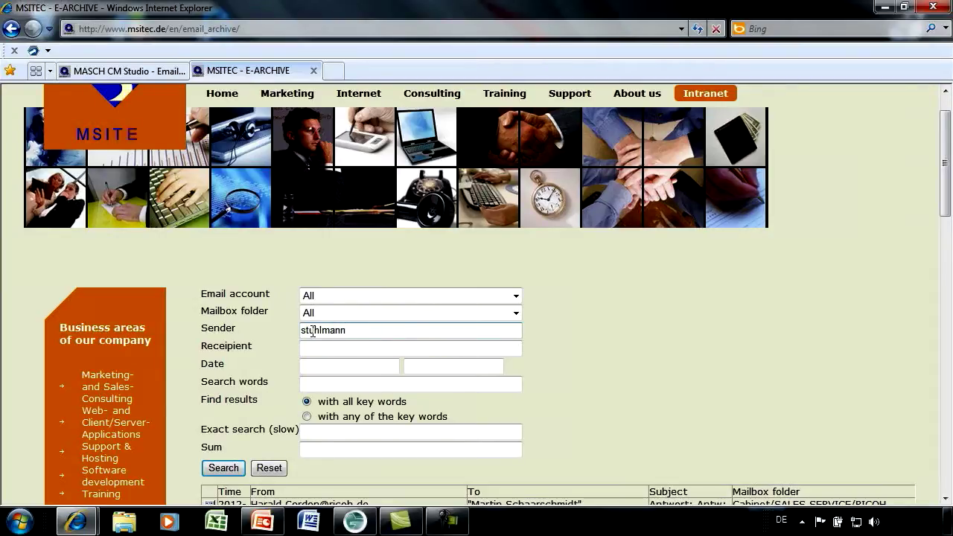
left_click(233, 471)
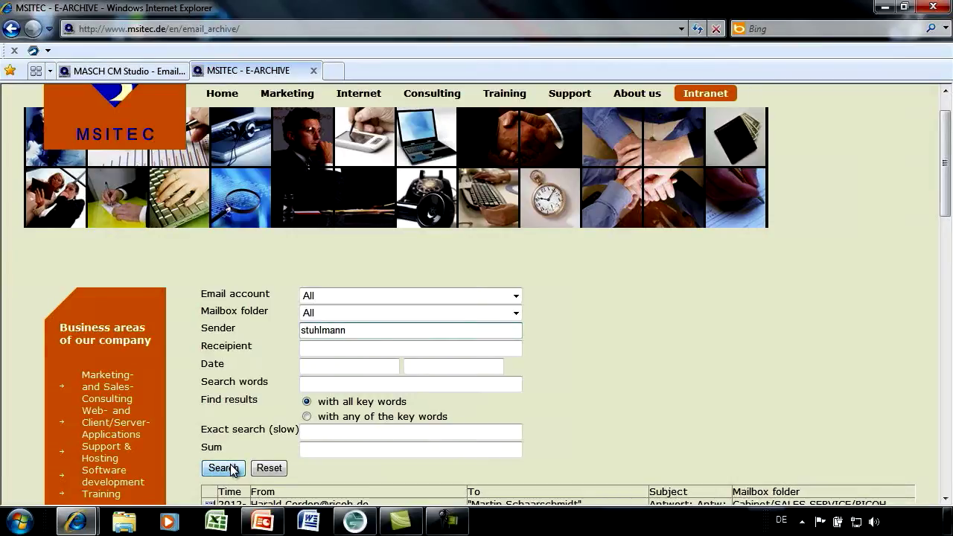
left_click(233, 469)
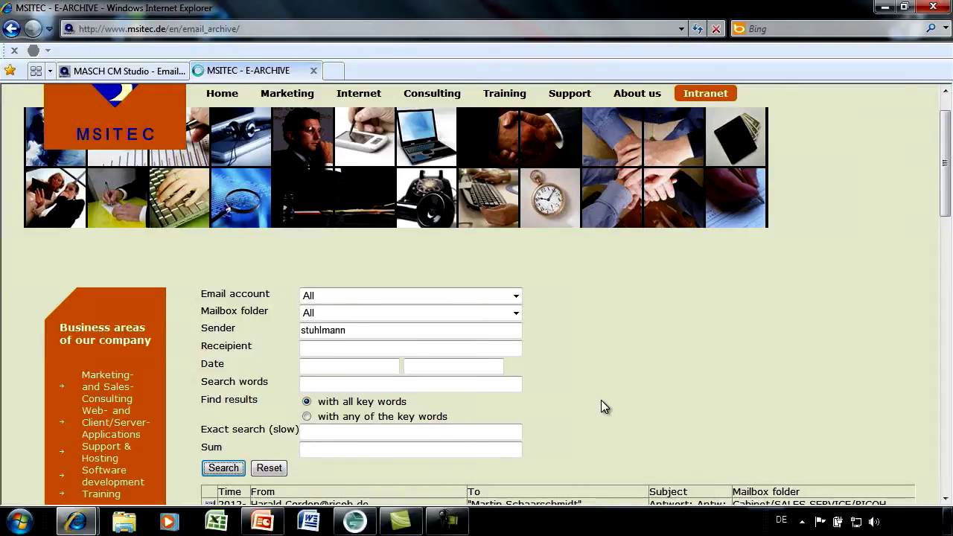
- Rerun the sender search and scroll through its 341 INBOX results to the pager and back
scroll(601, 400, "down", 3)
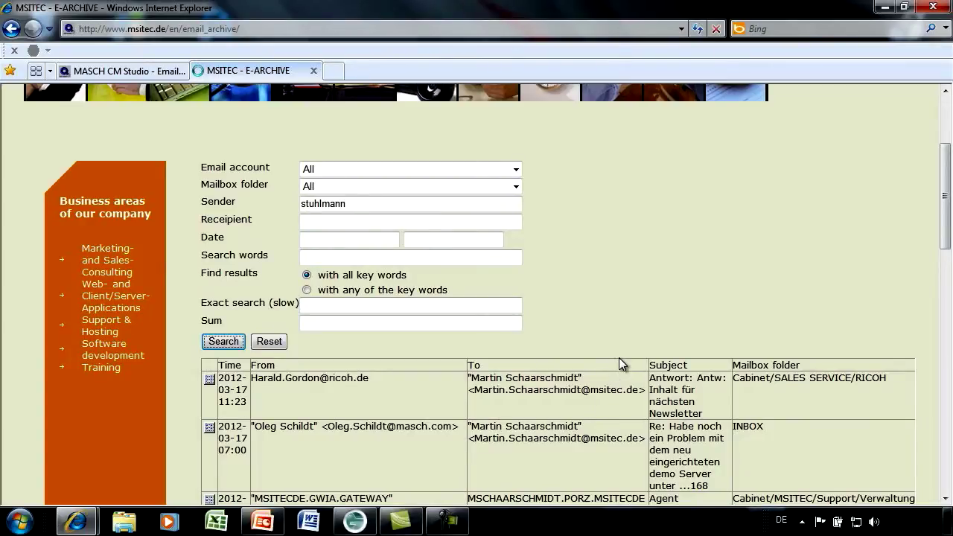
left_click(224, 341)
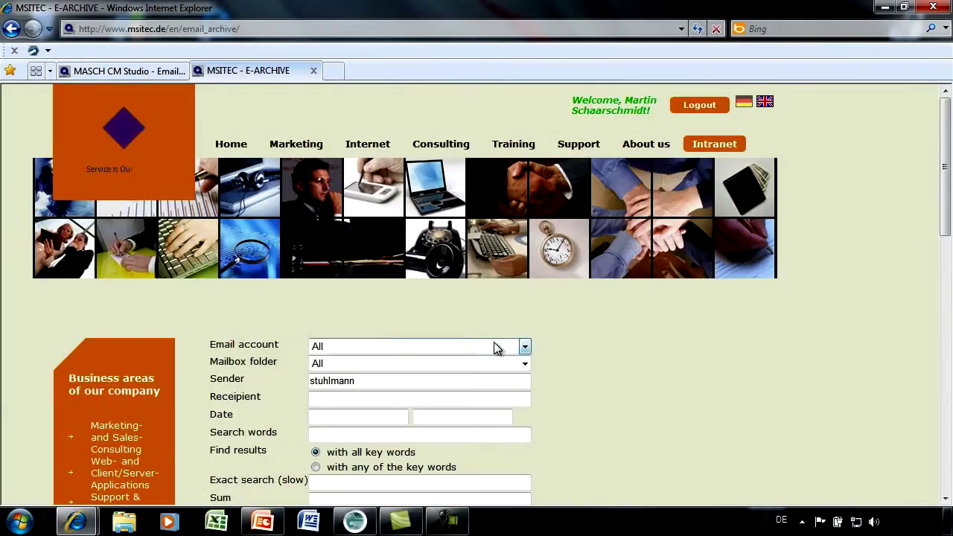
scroll(493, 342, "down", 5)
scroll(537, 371, "down", 6)
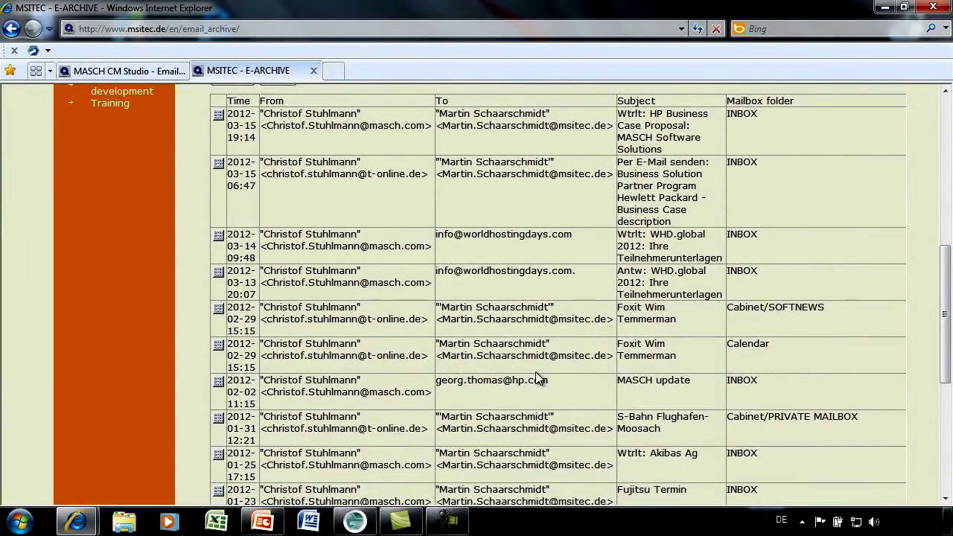
scroll(535, 372, "down", 5)
scroll(535, 377, "down", 2)
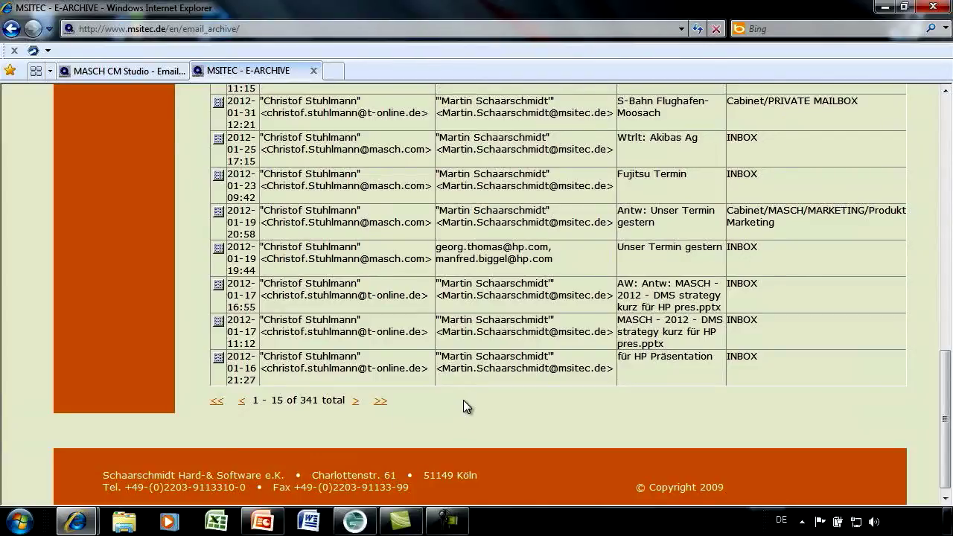
scroll(463, 400, "up", 8)
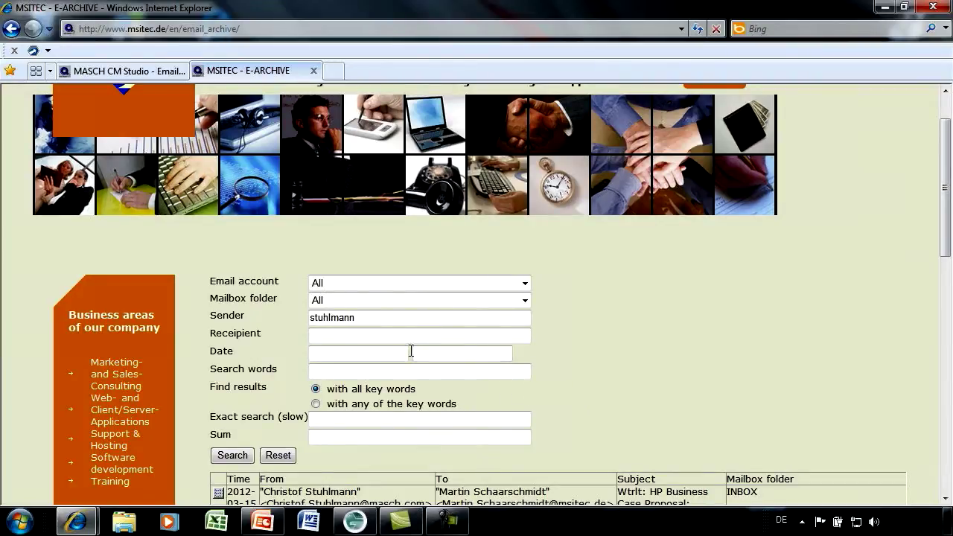
scroll(448, 330, "down", 3)
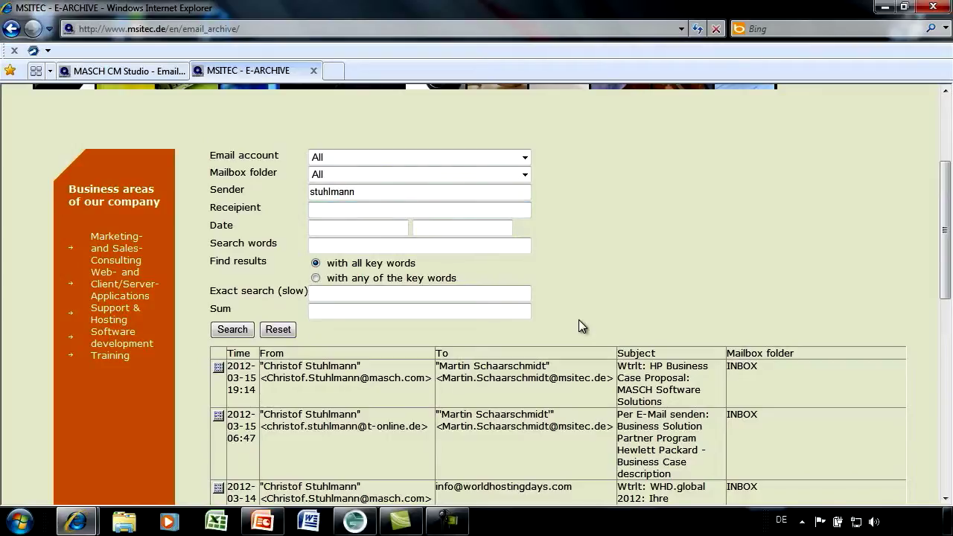
- Set the date range 2012-02-01 to 2012-03-31 from the calendars and rerun the sender search
left_click(387, 227)
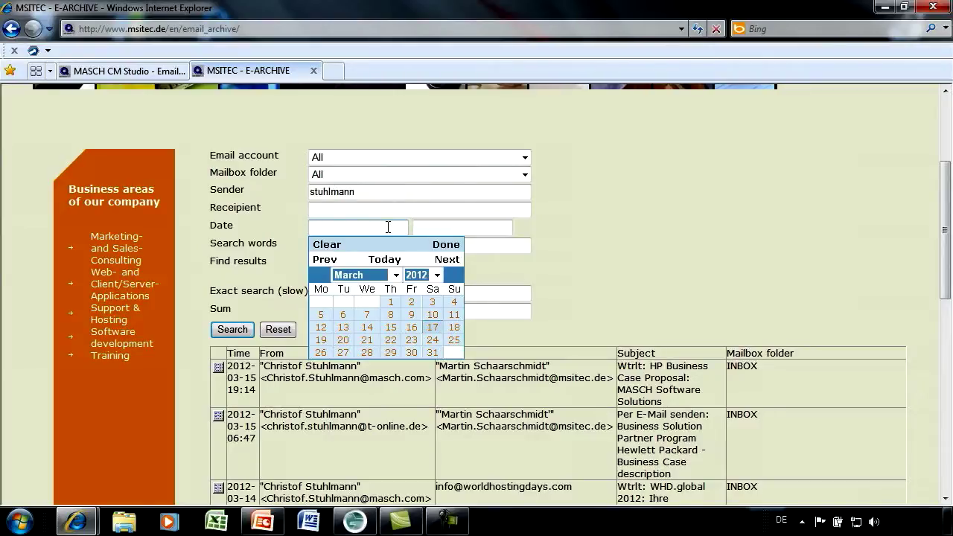
left_click(324, 259)
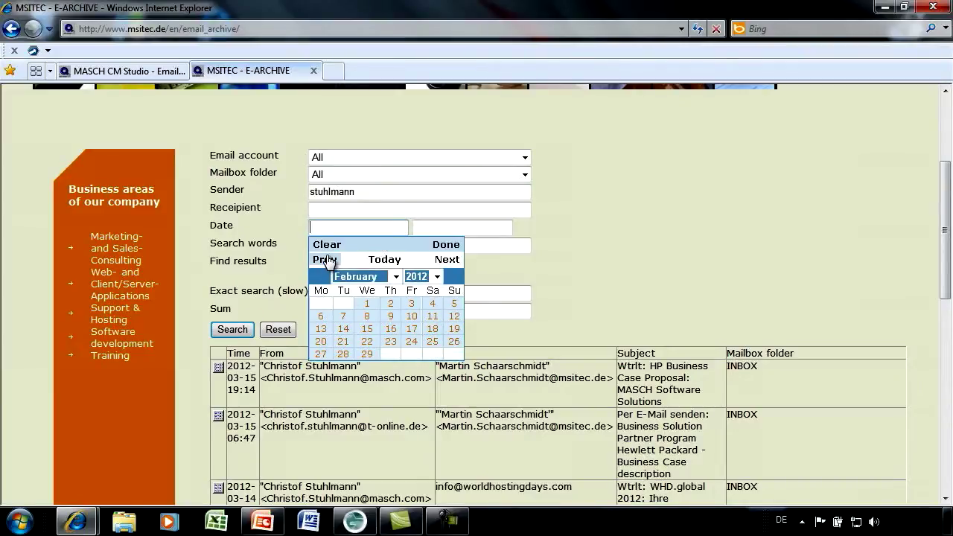
left_click(366, 308)
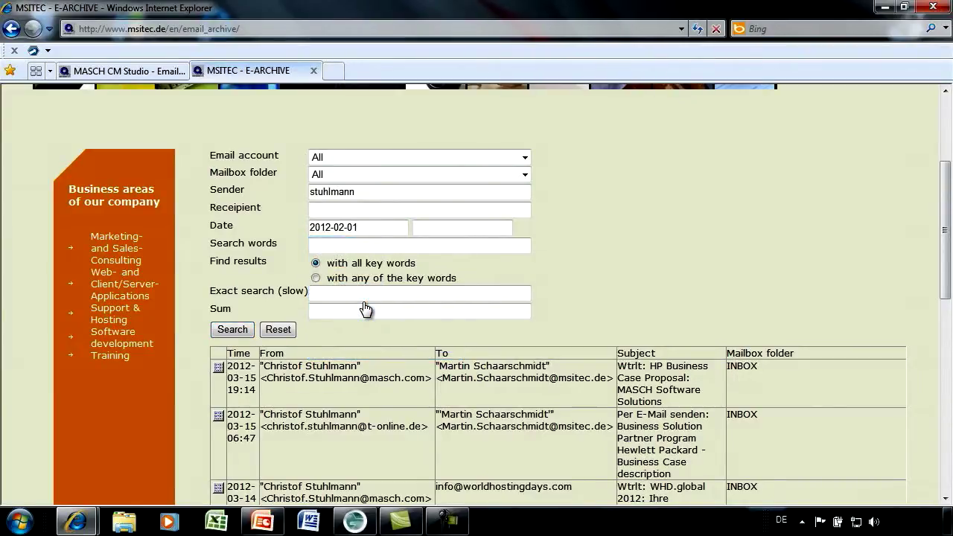
left_click(432, 231)
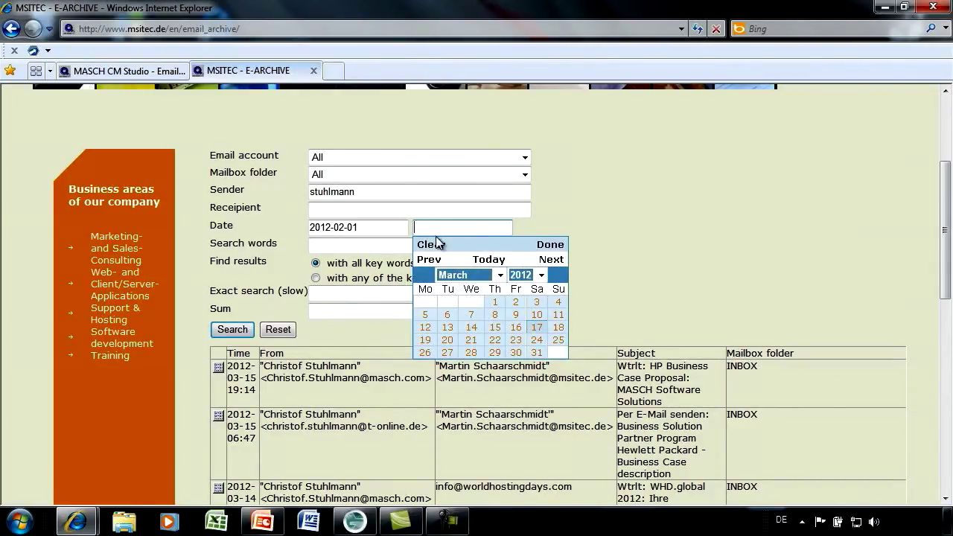
left_click(537, 352)
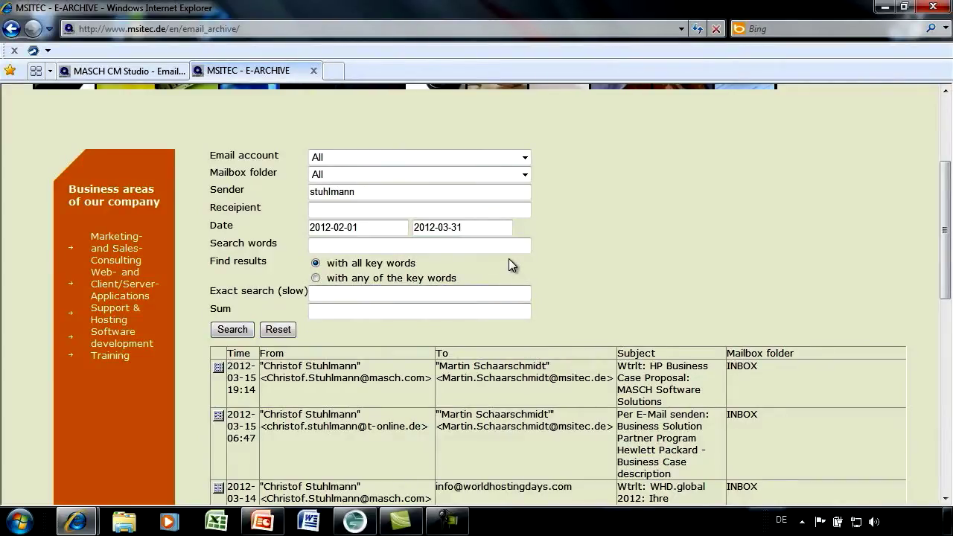
left_click(235, 332)
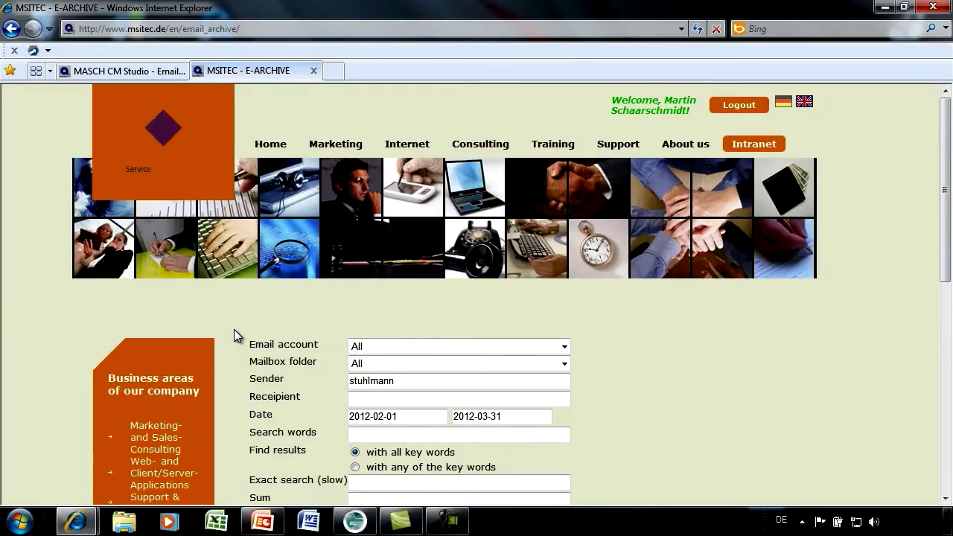
- Scroll through the 7 results, dated 2012-02-02 to 2012-03-15, and back to the form
scroll(273, 344, "down", 8)
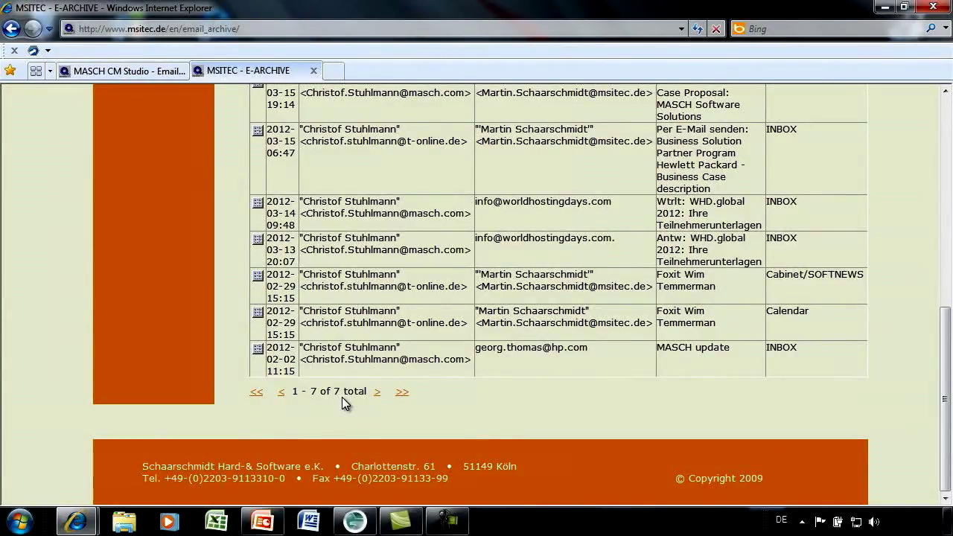
scroll(342, 397, "up", 5)
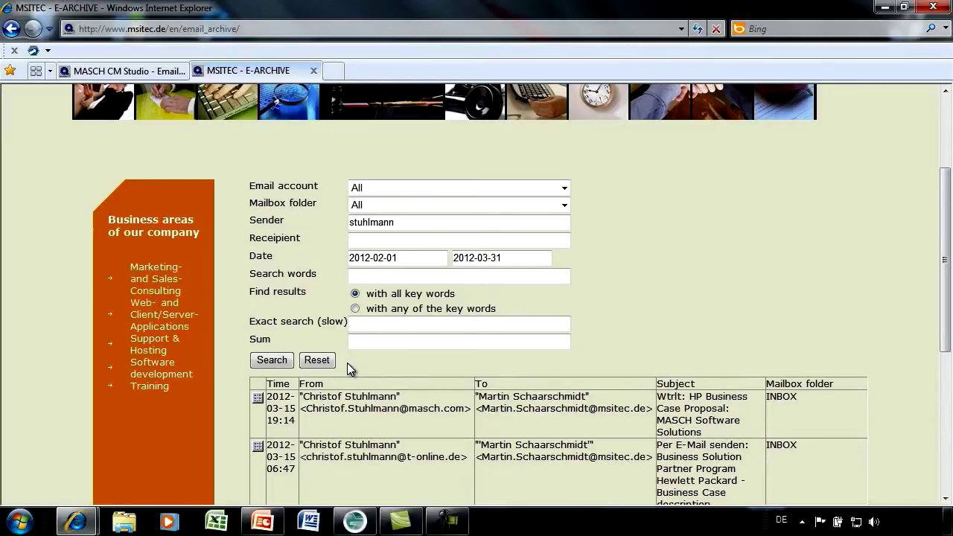
- Reset the criteria, search all key words 'channelpartner, printer', and scroll its 202 results
left_click(318, 365)
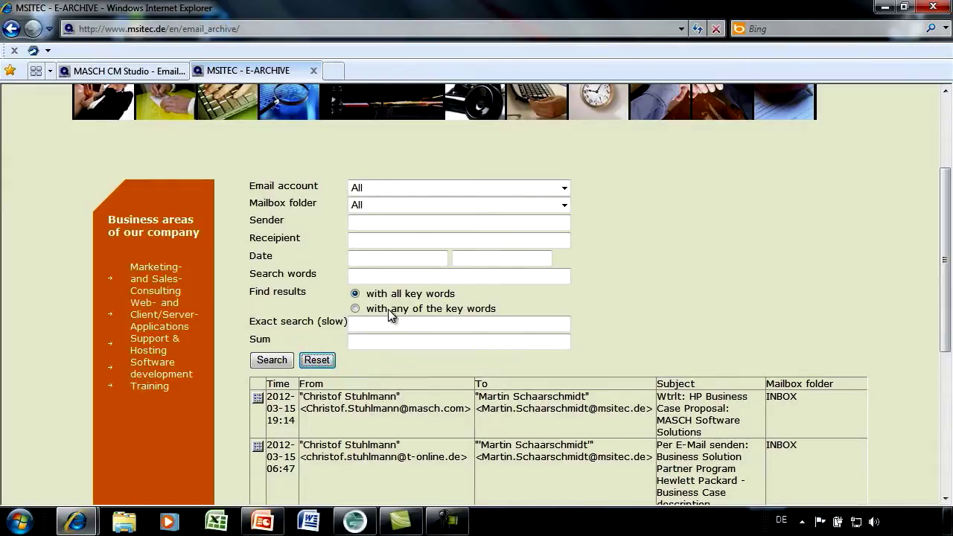
left_click(362, 277)
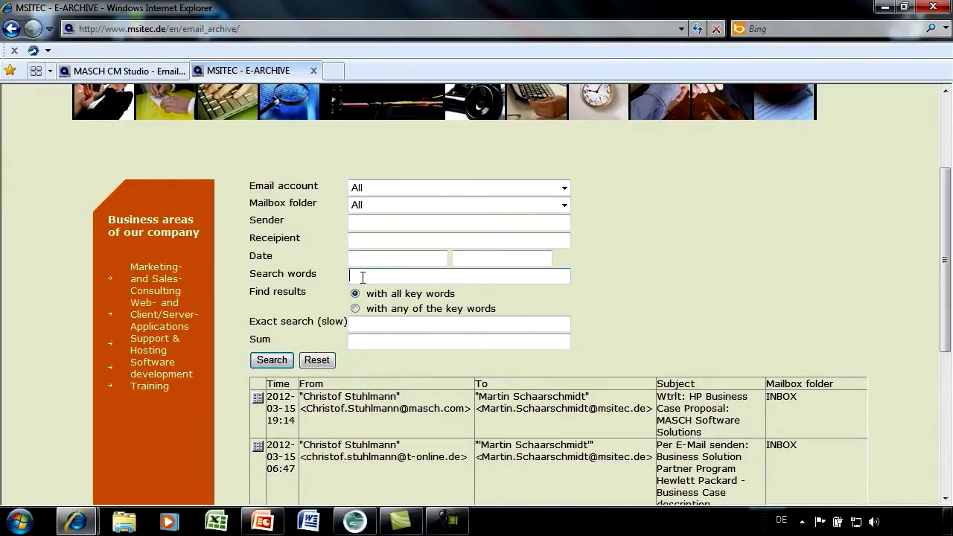
type("channelpartner, printer")
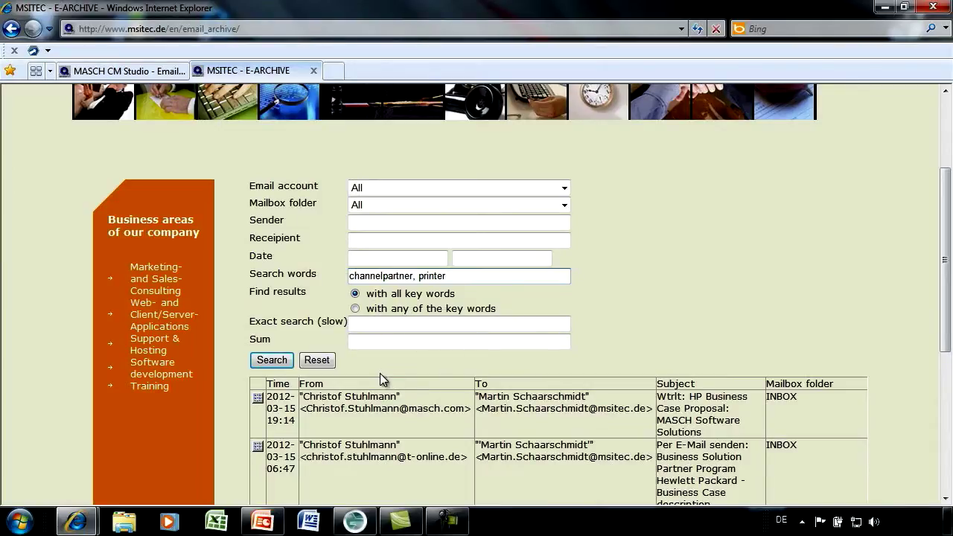
left_click(271, 360)
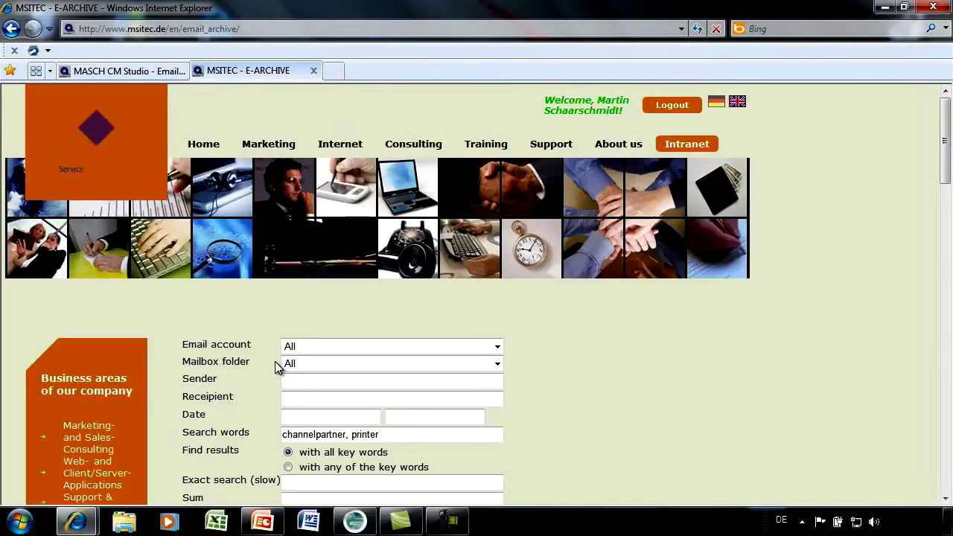
scroll(275, 361, "down", 10)
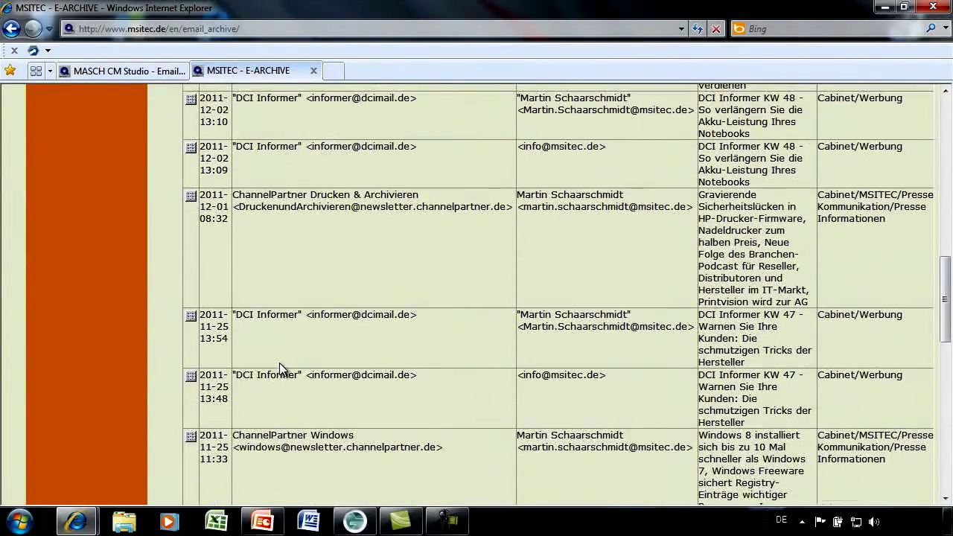
scroll(280, 363, "down", 10)
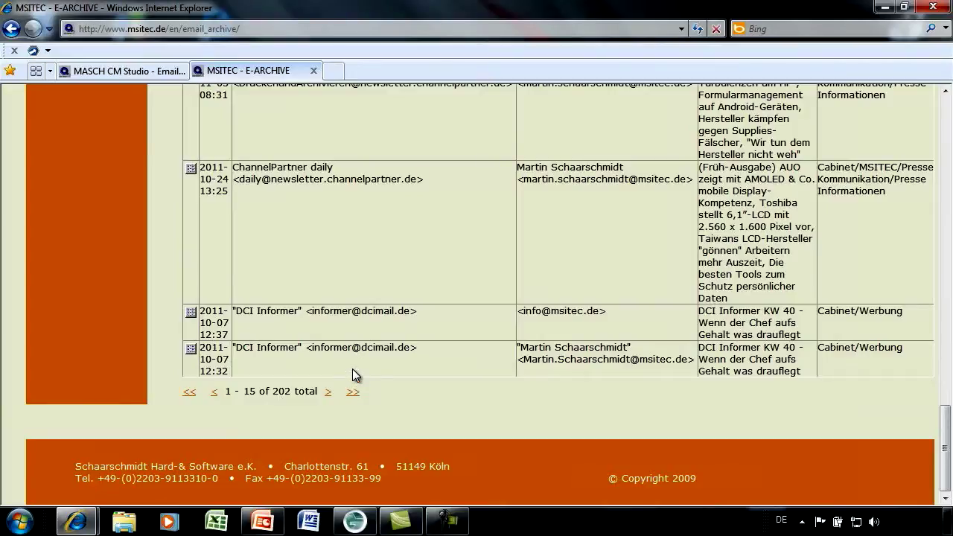
scroll(355, 365, "up", 12)
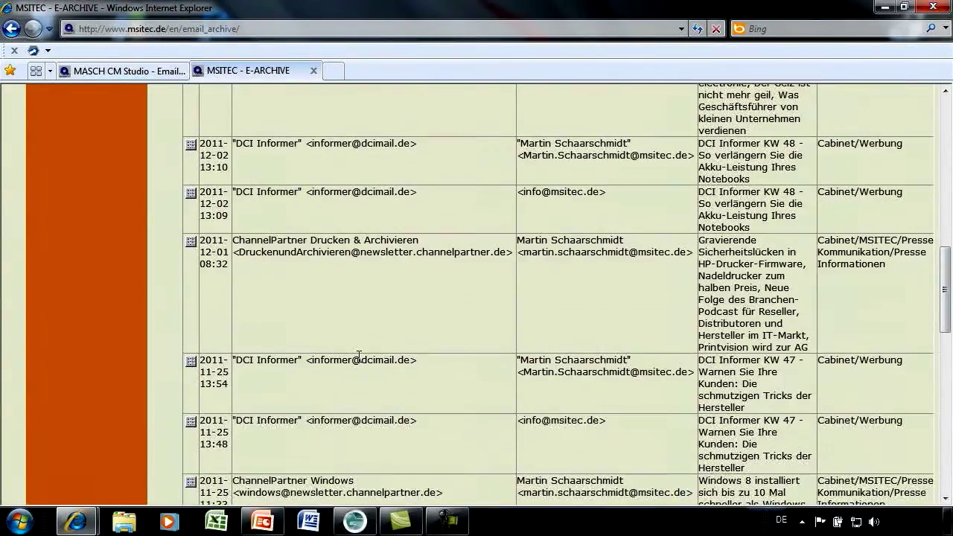
scroll(359, 355, "up", 8)
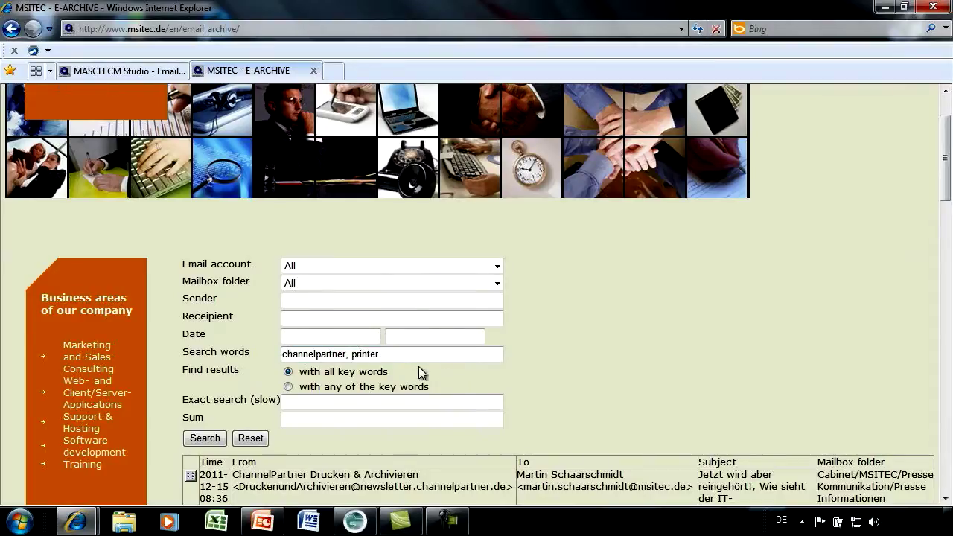
- Switch to 'with any of the key words', rerun, and scroll through the 9970 results
left_click(288, 387)
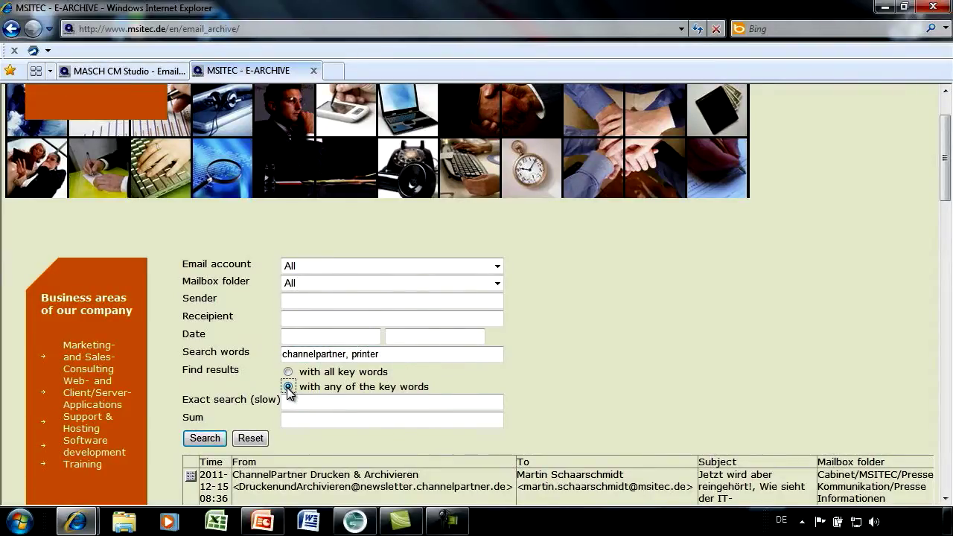
left_click(206, 440)
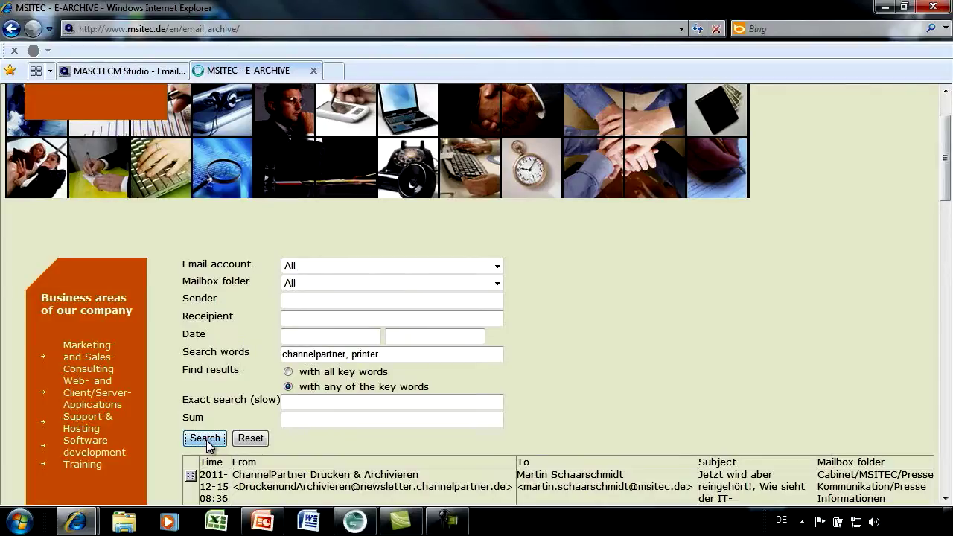
scroll(206, 440, "down", 3)
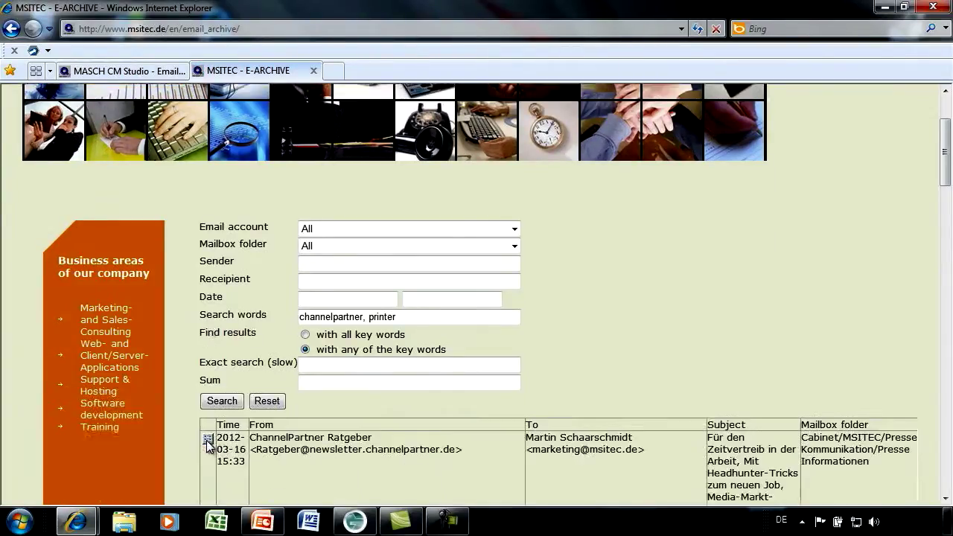
scroll(206, 440, "down", 10)
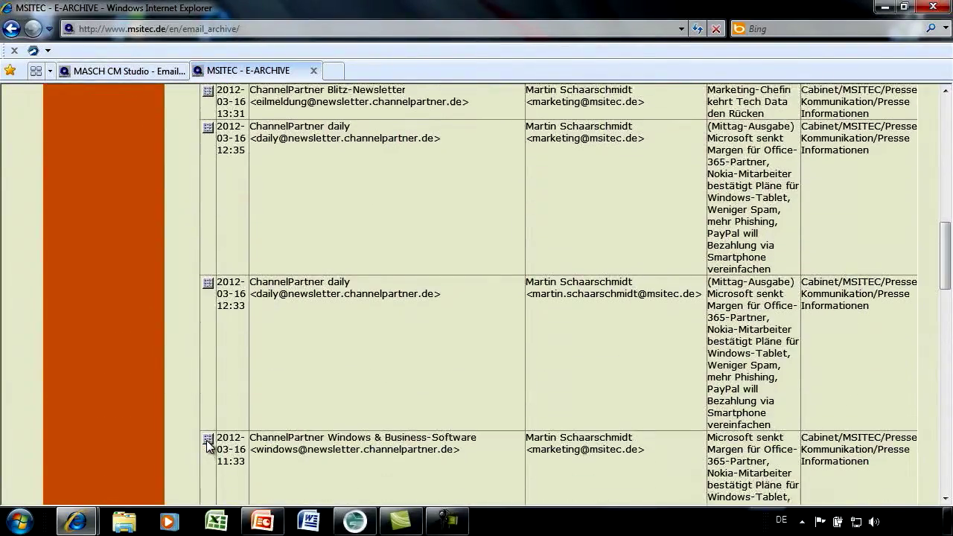
scroll(207, 440, "down", 10)
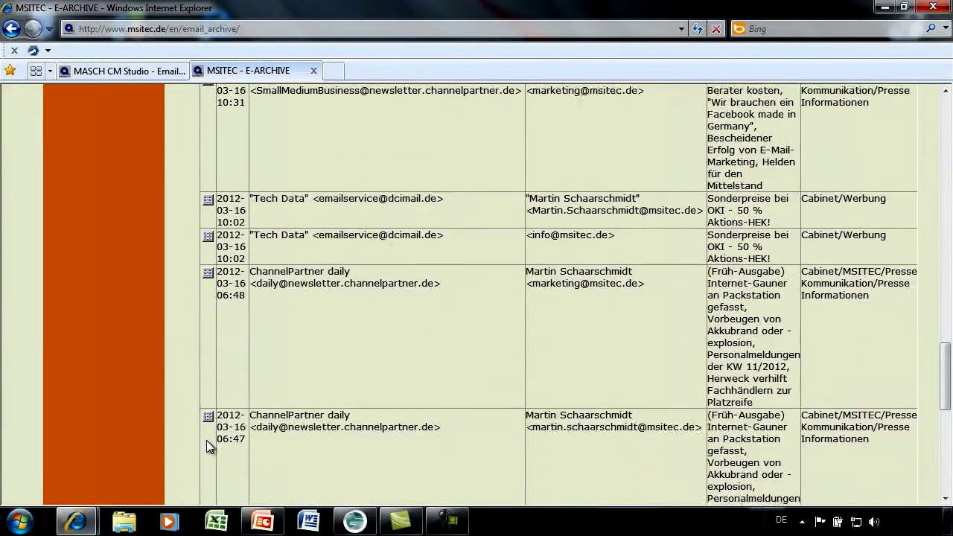
scroll(206, 440, "down", 5)
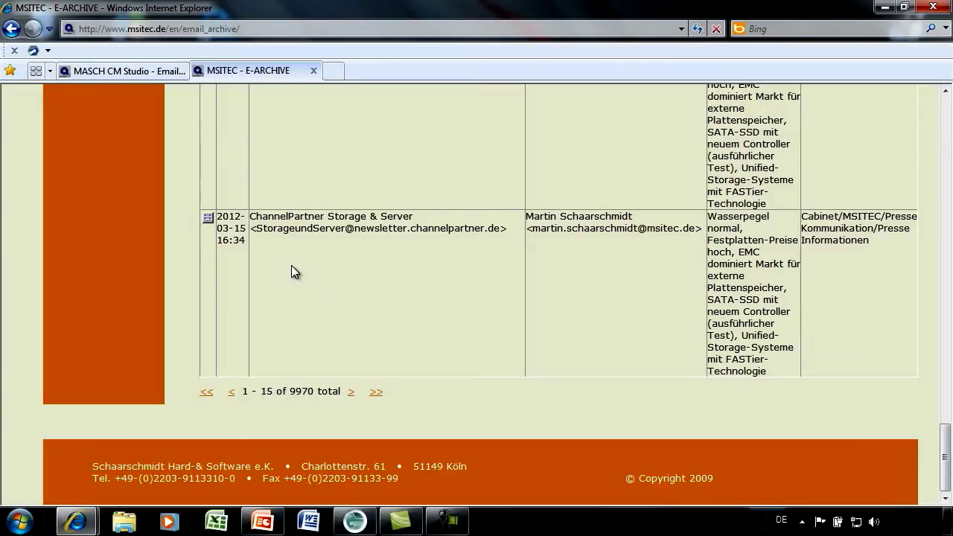
left_click(210, 219)
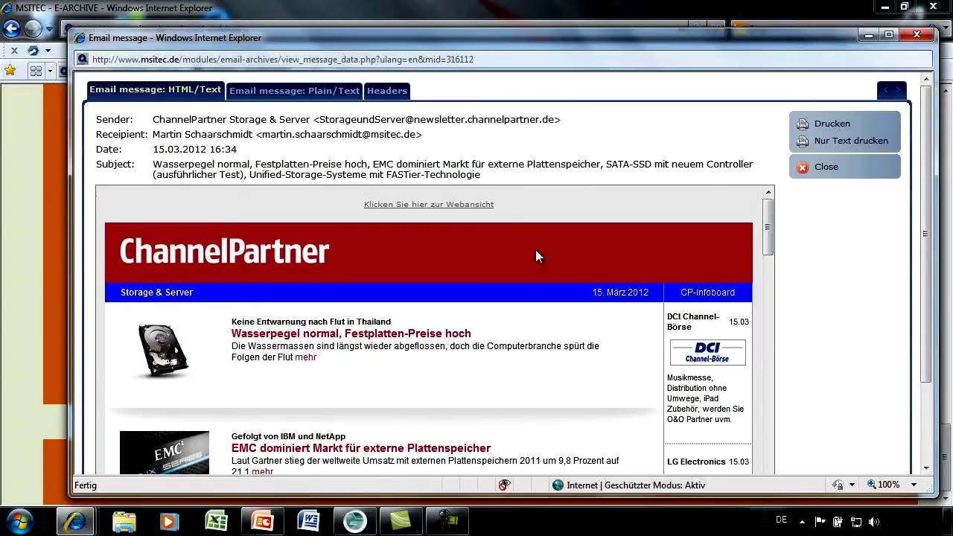
scroll(536, 253, "down", 3)
scroll(541, 257, "down", 3)
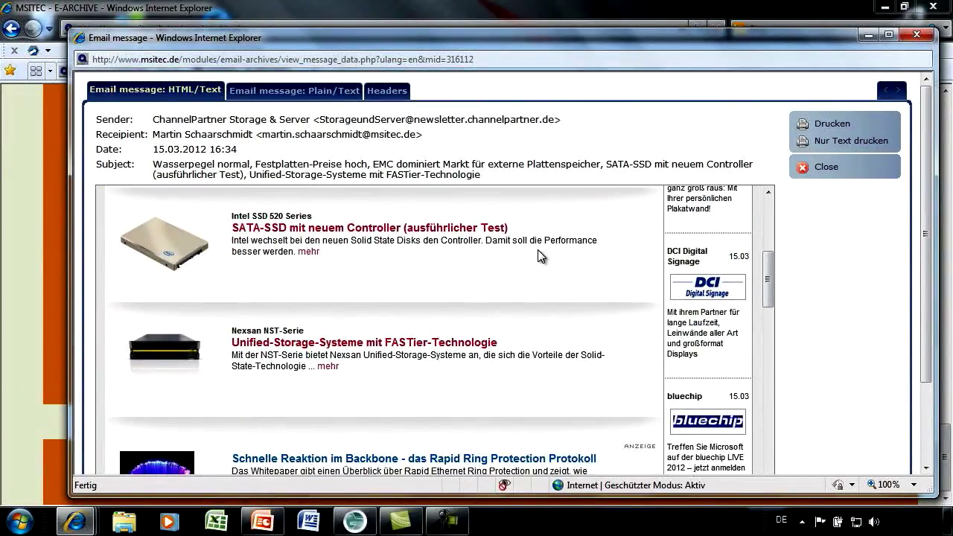
scroll(540, 257, "down", 2)
scroll(538, 250, "down", 2)
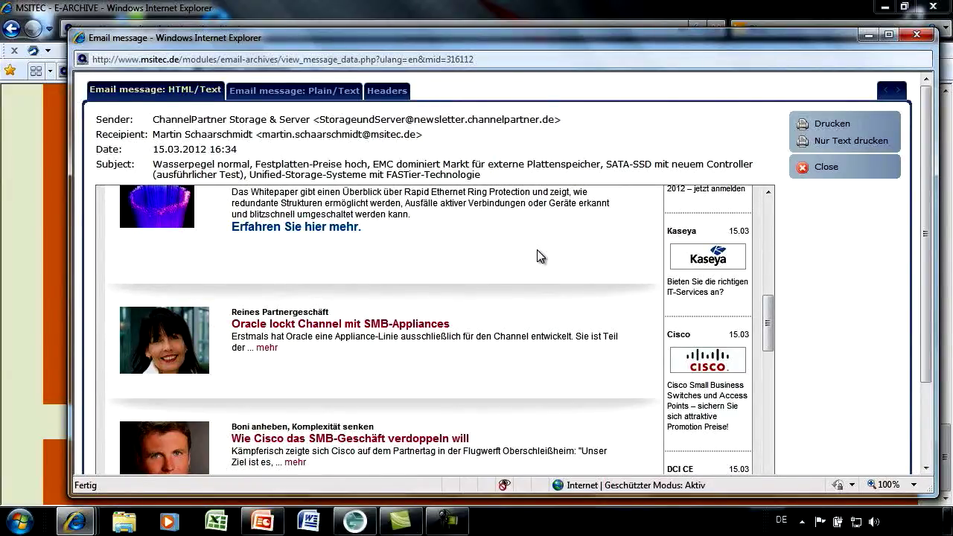
scroll(541, 256, "up", 5)
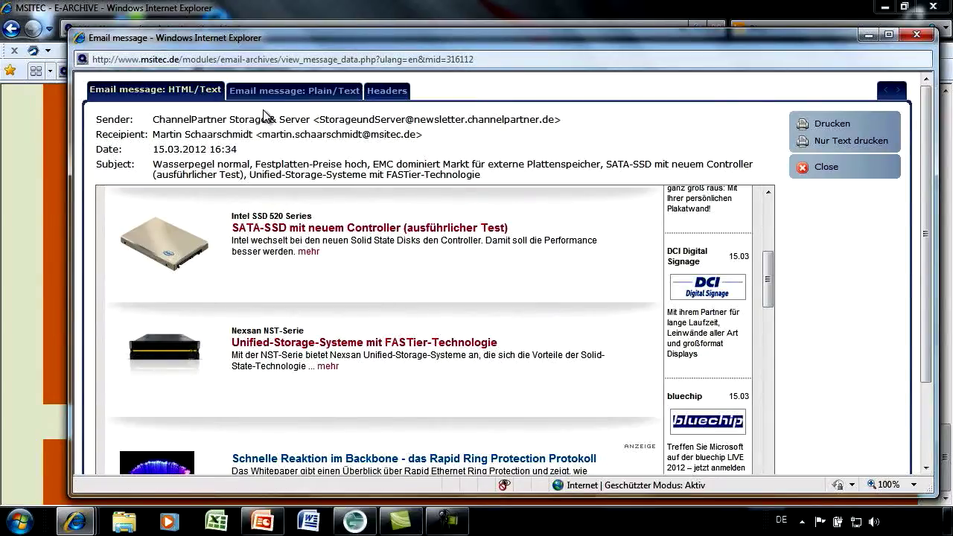
- Switch the message window to the 'Email message: Plain/Text' tab
left_click(316, 98)
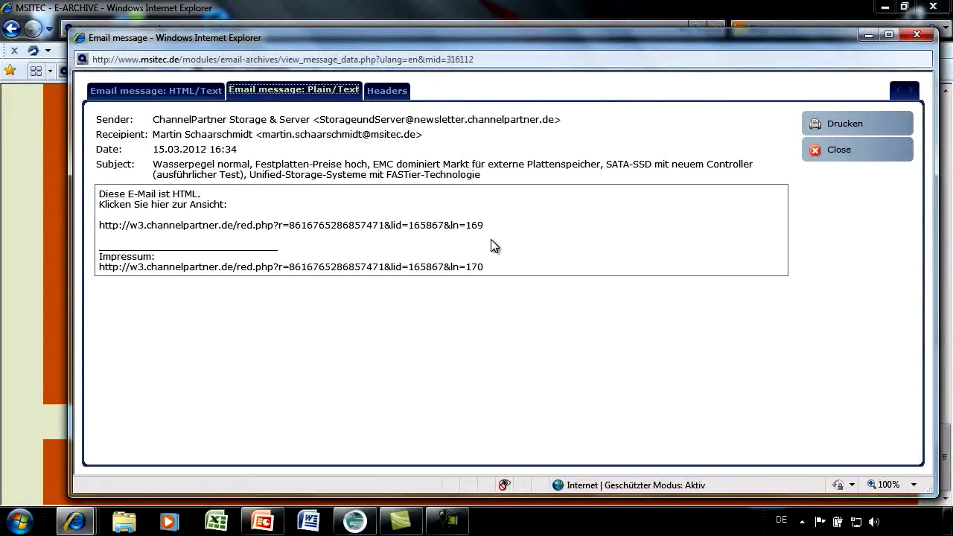
- Show the newsletter's raw headers with routing, date, subject and PHPMailer 2.0.4 details
left_click(387, 93)
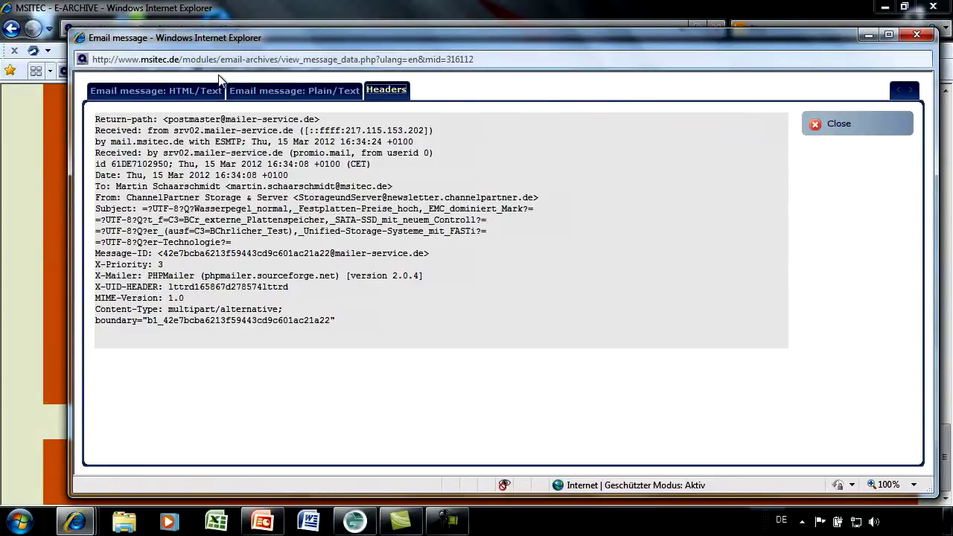
- Return the preview to HTML view, close it, and bring the 'channelpartner, printer' search form into view
left_click(161, 91)
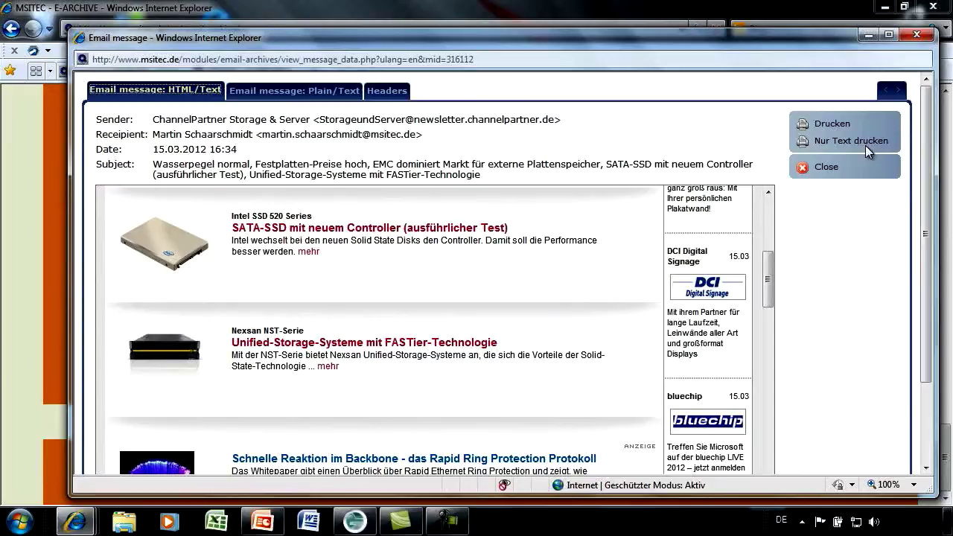
left_click(830, 167)
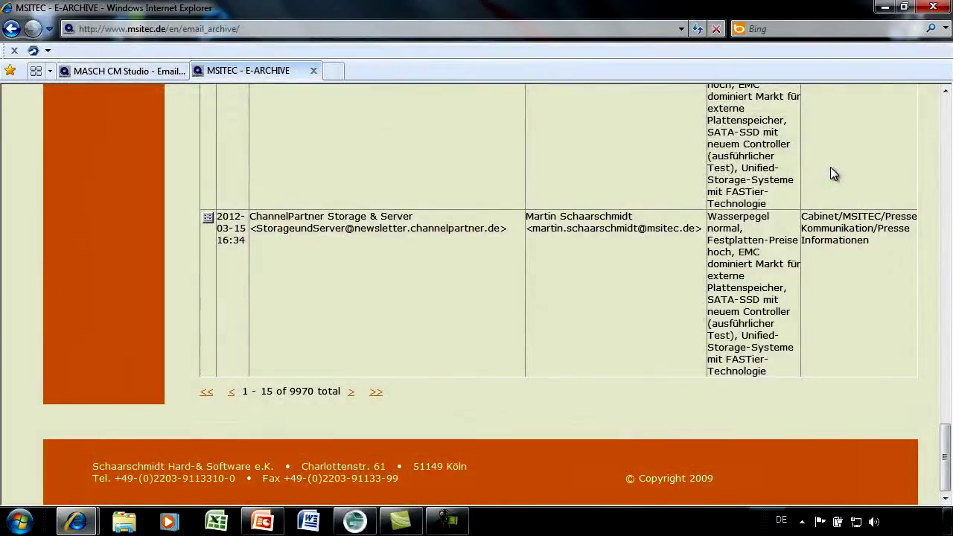
scroll(639, 167, "up", 15)
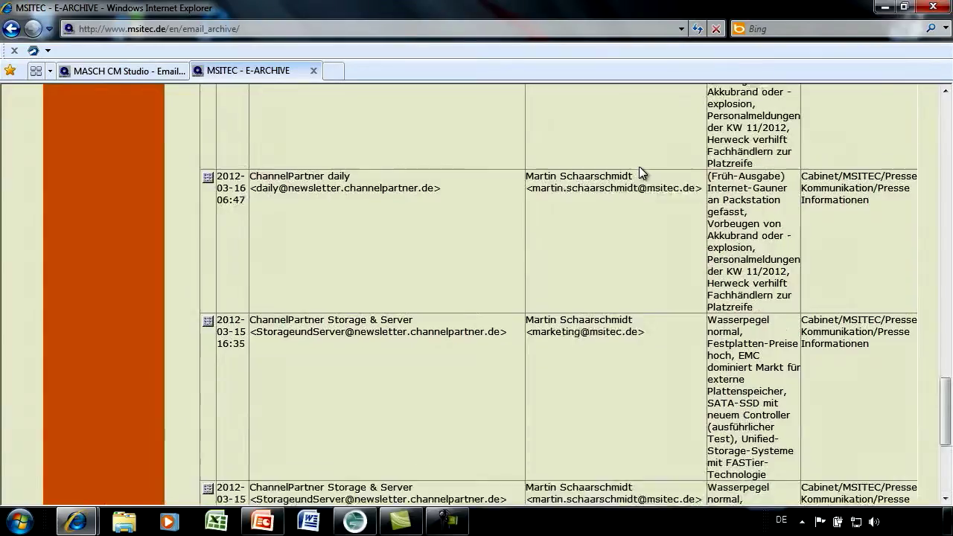
scroll(639, 167, "up", 12)
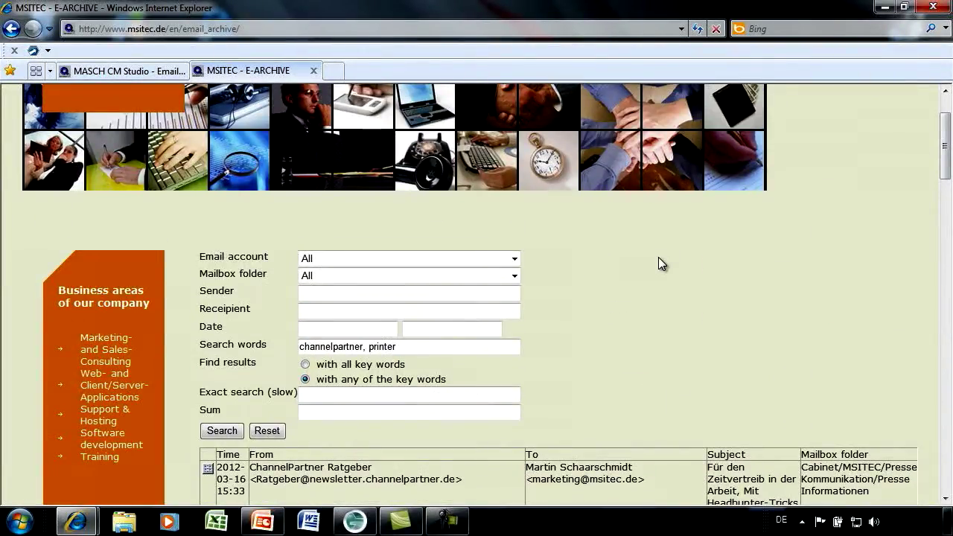
scroll(659, 278, "up", 3)
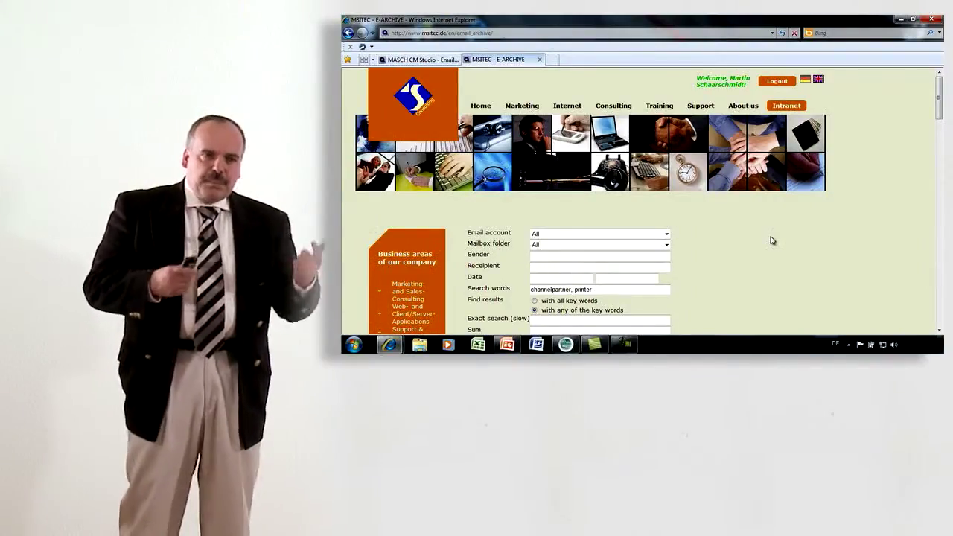